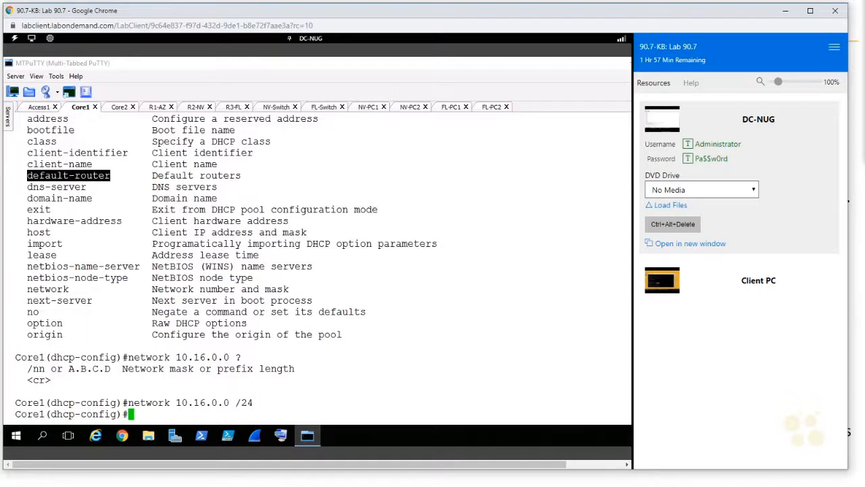
Step: Set the DHCP pool's default router to 10.16.0.1 on Core1, consulting the command's help for its syntax
{"action": "type", "text": "def"}
{"action": "key", "text": "Tab"}
{"action": "type", "text": "?"}
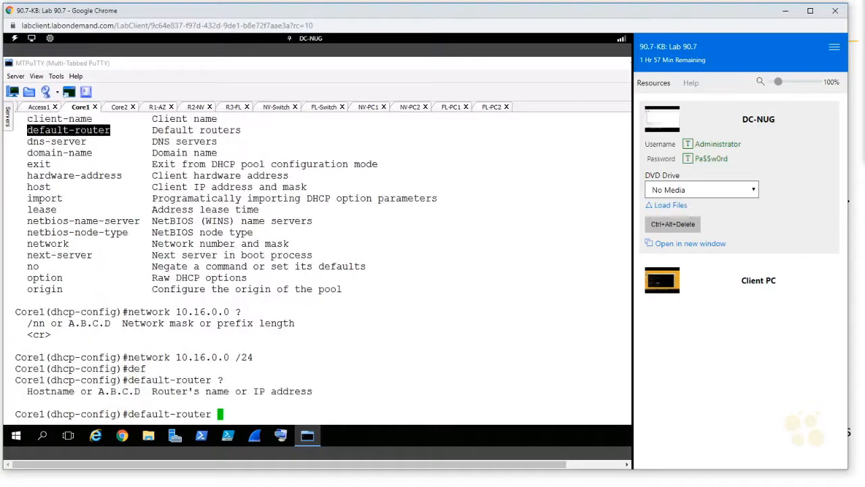
{"action": "type", "text": "10.16.0.1"}
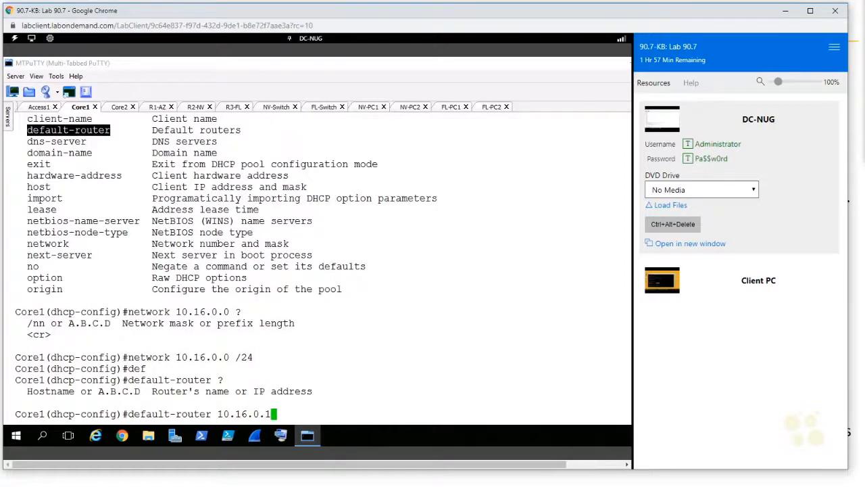
{"action": "key", "text": "Return"}
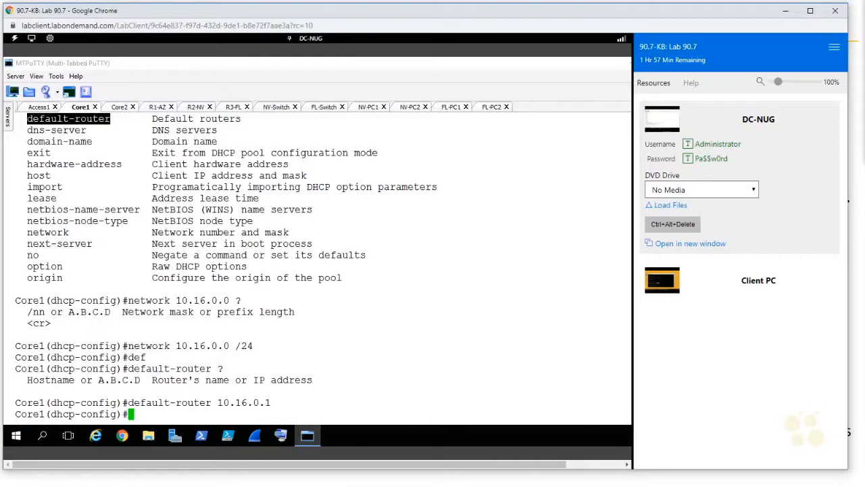
Step: Assign DNS servers 8.8.8.8 and 4.2.2.2 to the DHCP pool and return to privileged EXEC mode
{"action": "type", "text": "dns"}
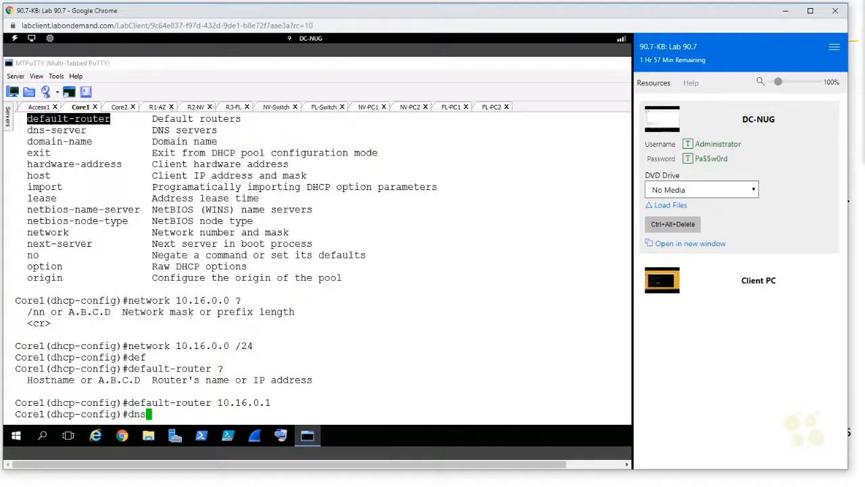
{"action": "key", "text": "Tab"}
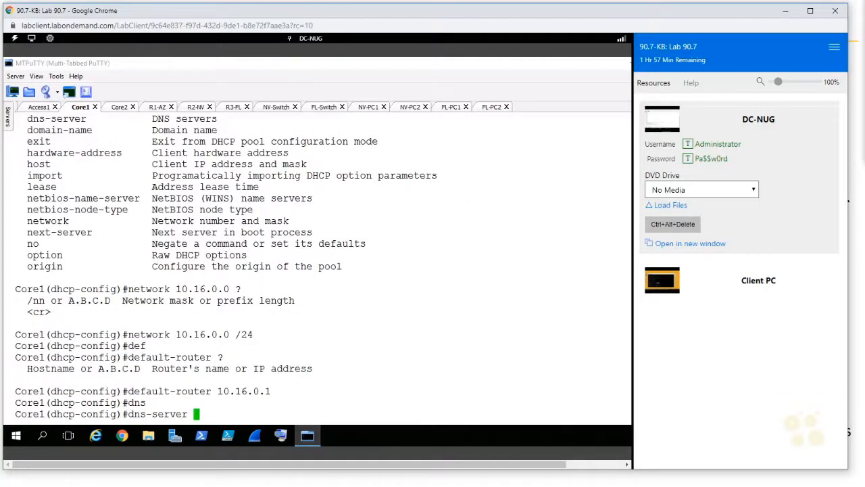
{"action": "type", "text": "8.8.8.8 "}
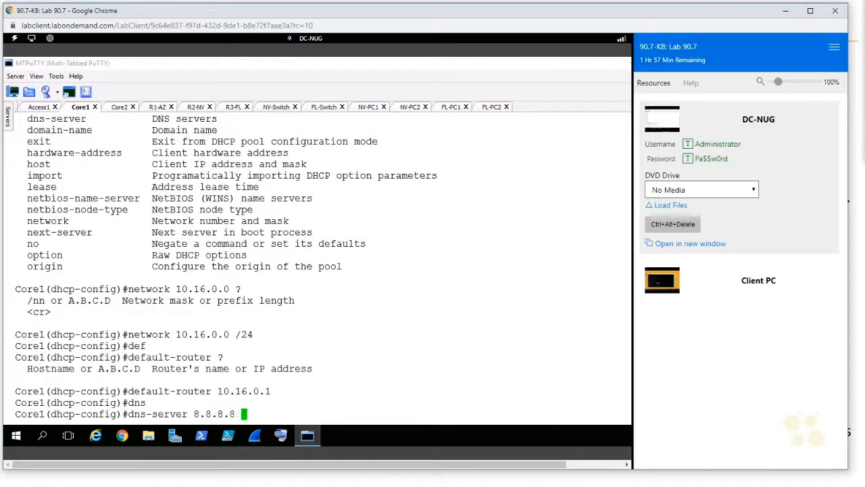
{"action": "type", "text": "?4.2.2.2"}
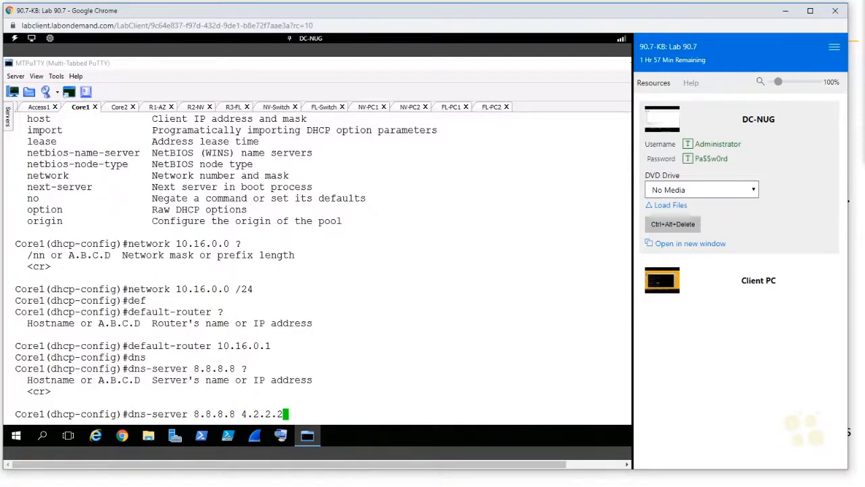
{"action": "key", "text": "Return"}
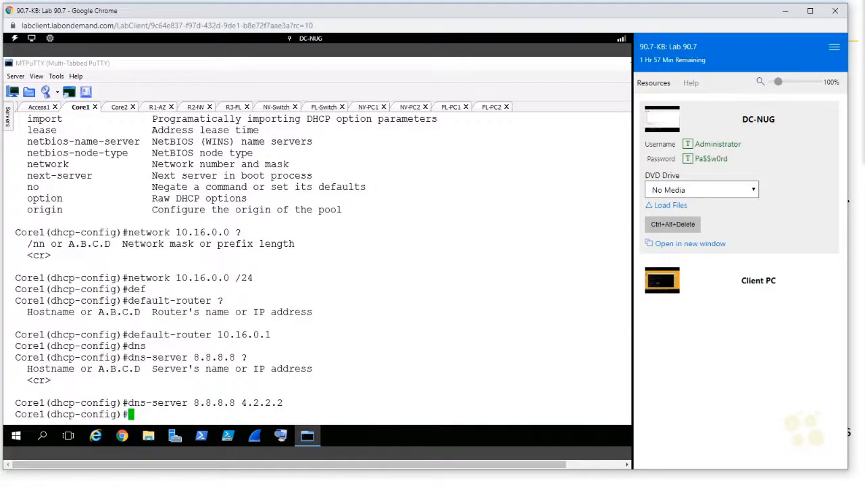
{"action": "key", "text": "ctrl+z"}
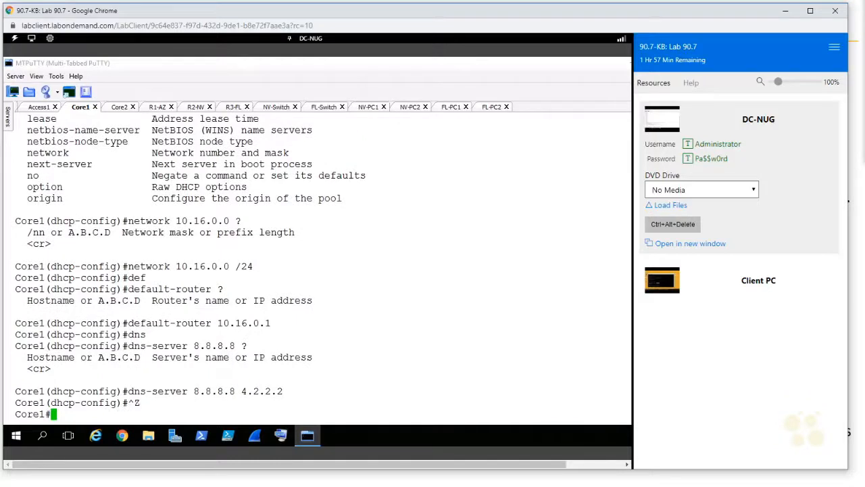
Step: Switch to the Client PC, renew its IP lease with ipconfig /renew and check the IPv4 address and default gateway
{"action": "left_click", "coordinate": [662, 280]}
{"action": "type", "text": "ipconfig"}
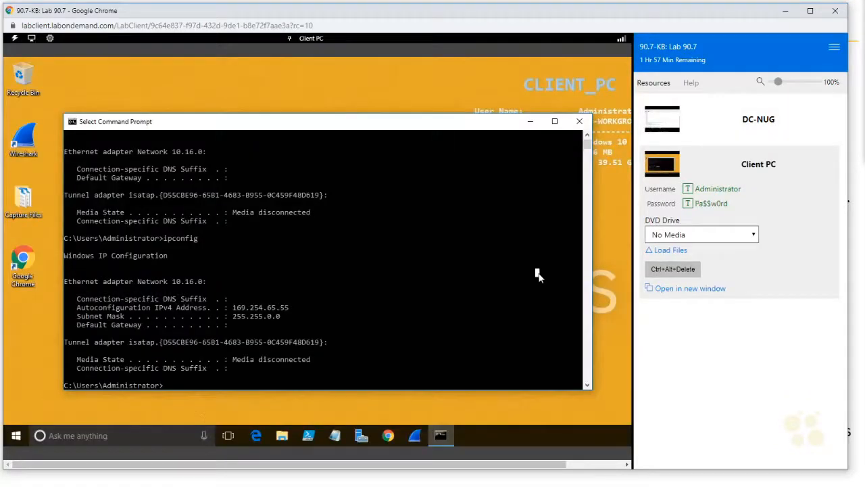
{"action": "key", "text": "Return"}
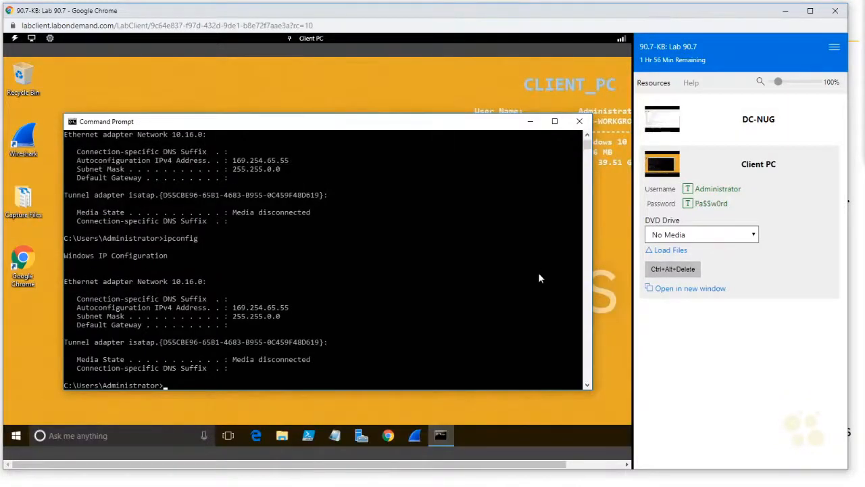
{"action": "key", "text": "Up"}
{"action": "type", "text": "/renew"}
{"action": "key", "text": "Return"}
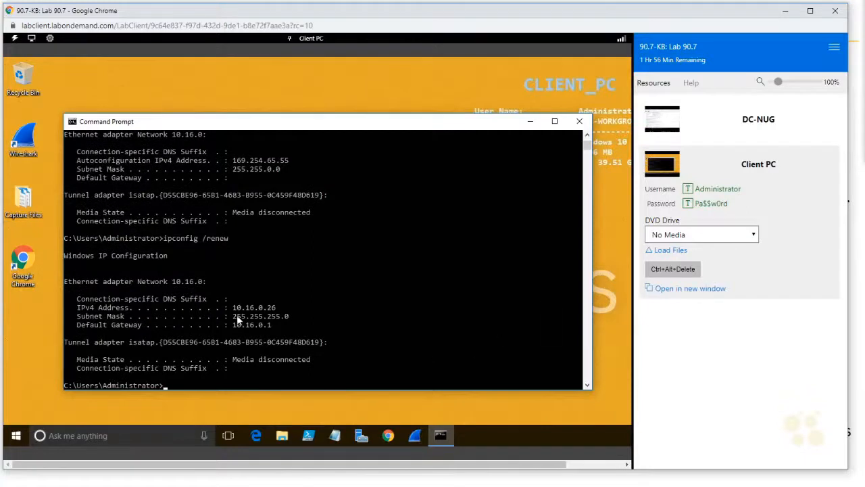
{"action": "left_click_drag", "start_coordinate": [234, 308], "coordinate": [277, 309]}
{"action": "left_click_drag", "start_coordinate": [233, 325], "coordinate": [268, 325]}
{"action": "type", "text": "nslookup"}
{"action": "key", "text": "Return"}
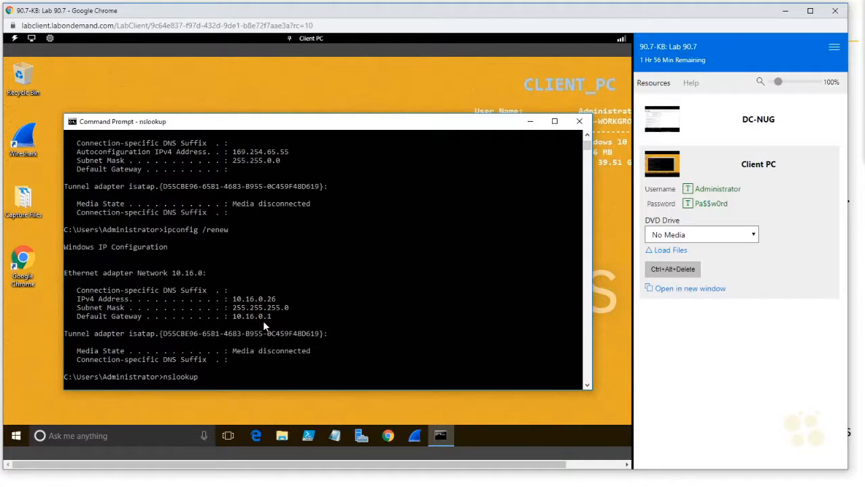
{"action": "key", "text": "ctrl+c"}
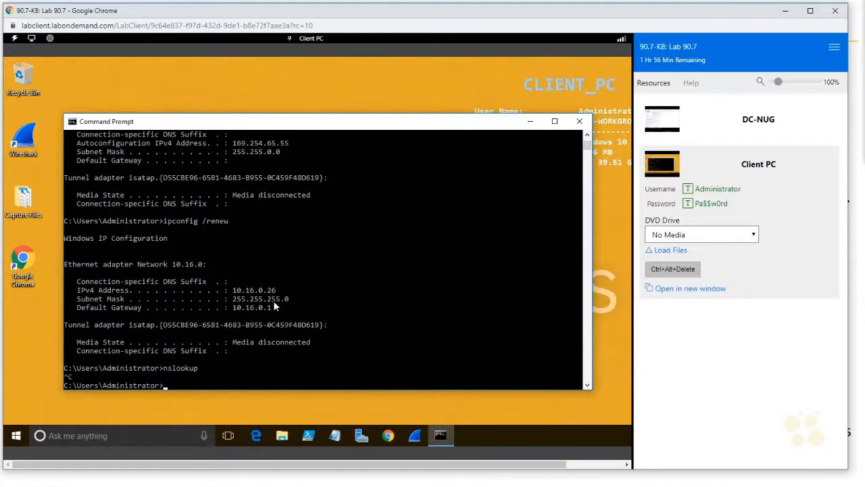
Step: Display the full IP configuration with ipconfig /all and examine the DNS servers and the connection-specific DNS suffix
{"action": "key", "text": "Up"}
{"action": "key", "text": "Up"}
{"action": "key", "text": "BackSpace"}
{"action": "key", "text": "BackSpace"}
{"action": "key", "text": "BackSpace"}
{"action": "key", "text": "BackSpace"}
{"action": "key", "text": "BackSpace"}
{"action": "type", "text": "all"}
{"action": "key", "text": "Return"}
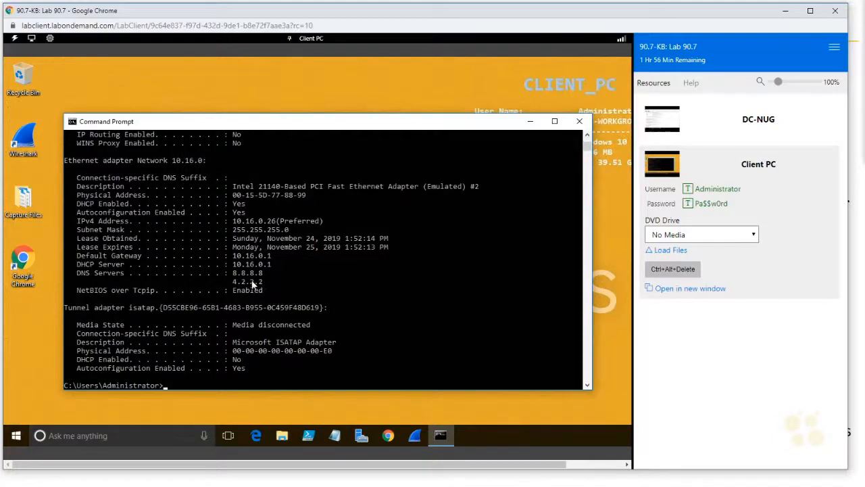
{"action": "left_click_drag", "start_coordinate": [270, 282], "coordinate": [66, 274]}
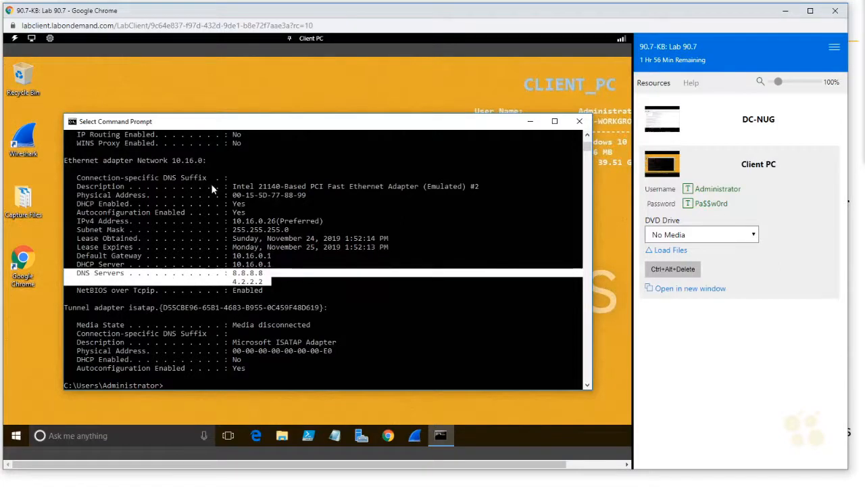
{"action": "left_click", "coordinate": [171, 177]}
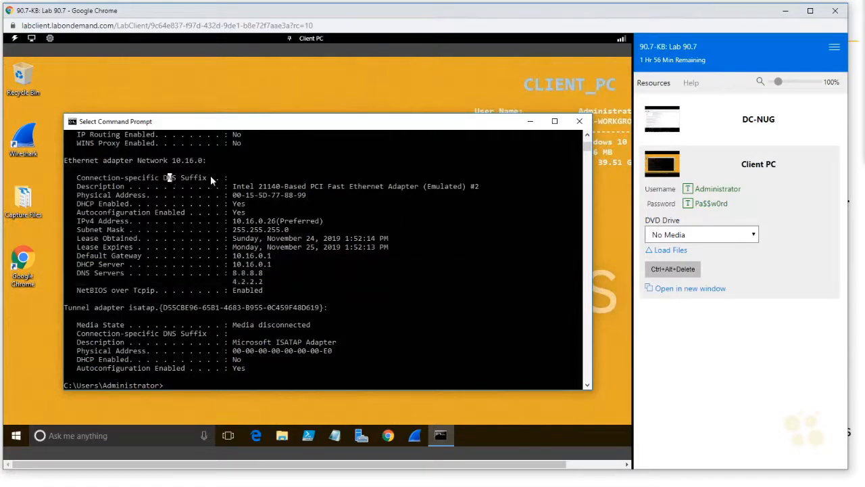
{"action": "left_click_drag", "start_coordinate": [251, 178], "coordinate": [78, 180]}
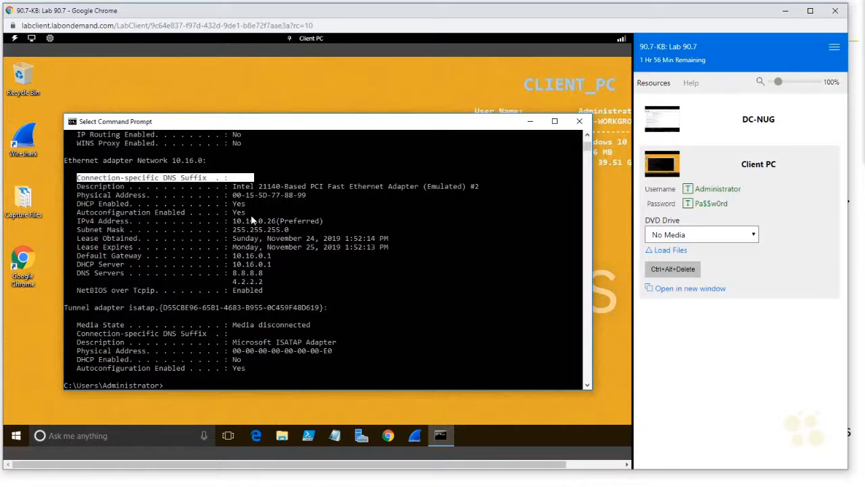
{"action": "type", "text": "nslookup"}
{"action": "key", "text": "Return"}
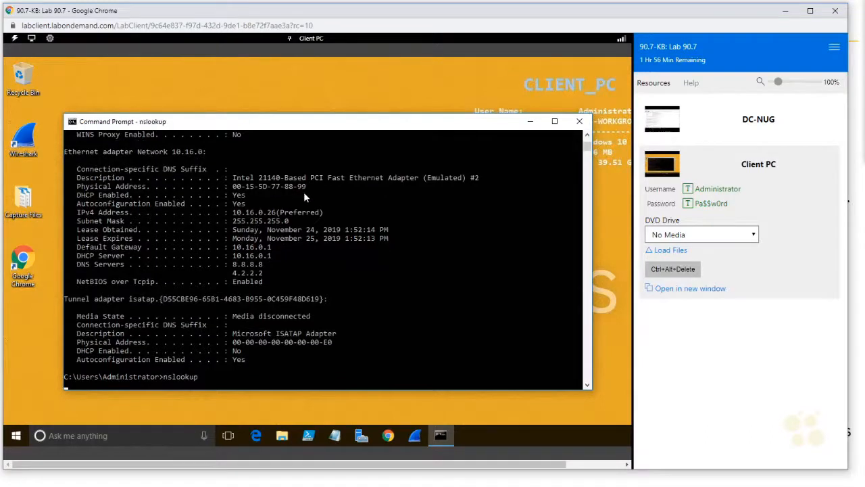
{"action": "key", "text": "ctrl+c"}
Step: Run ipconfig on the Client PC and check the Ethernet adapter's connection-specific DNS suffix
{"action": "type", "text": "ipconfig"}
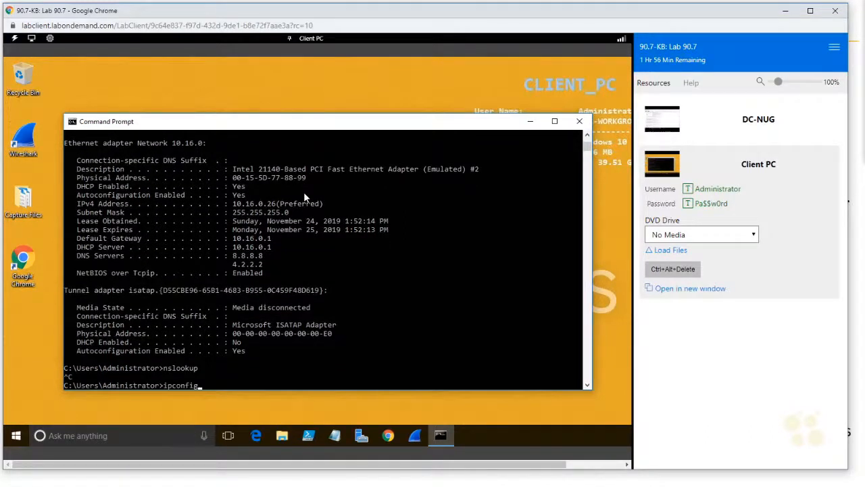
{"action": "key", "text": "Return"}
{"action": "scroll", "coordinate": [247, 291], "scroll_direction": "up", "scroll_amount": 2}
{"action": "scroll", "coordinate": [225, 334], "scroll_direction": "down", "scroll_amount": 5}
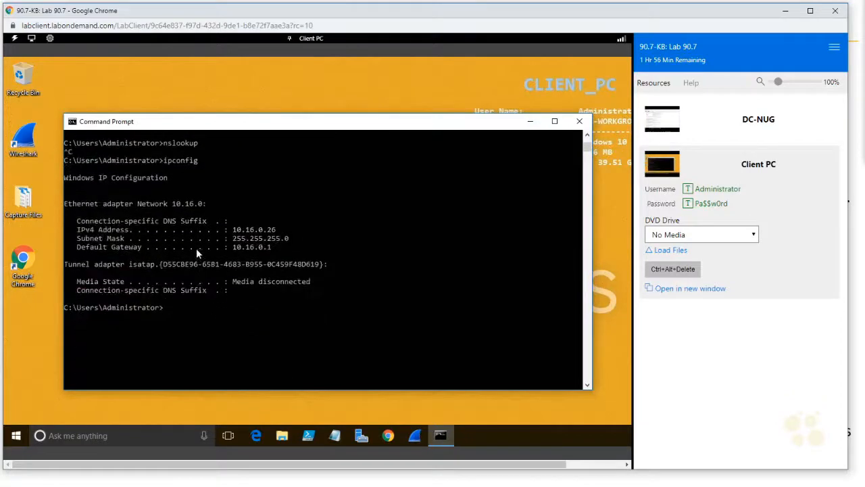
{"action": "double_click", "coordinate": [192, 221]}
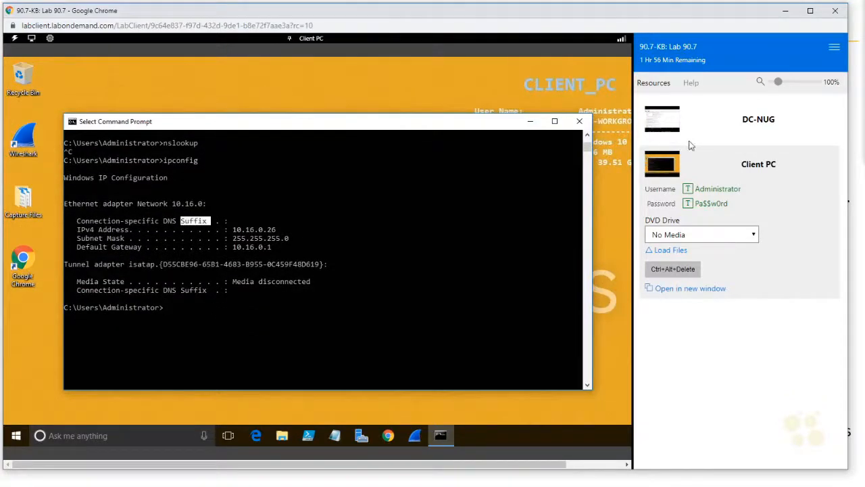
Step: Switch to DC-NUG and enter configuration mode for the DHCP pool DHCPLOVE on Core1
{"action": "left_click", "coordinate": [713, 126]}
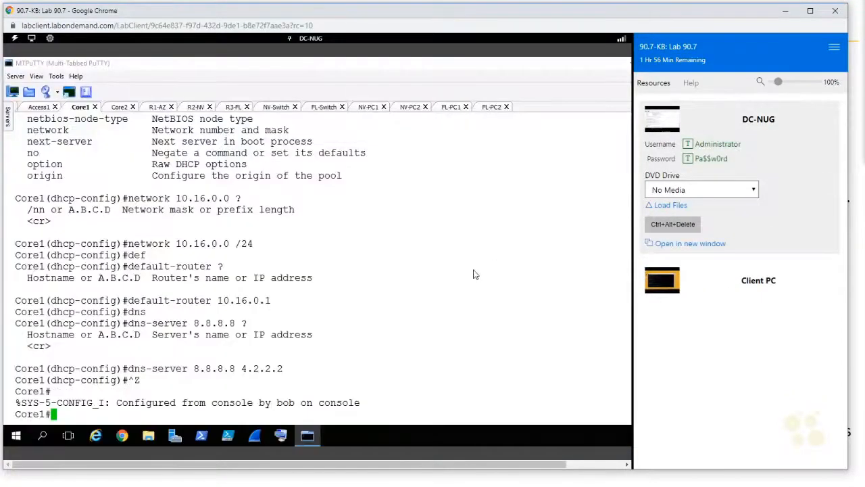
{"action": "type", "text": "conf t"}
{"action": "key", "text": "Return"}
{"action": "key", "text": "Up"}
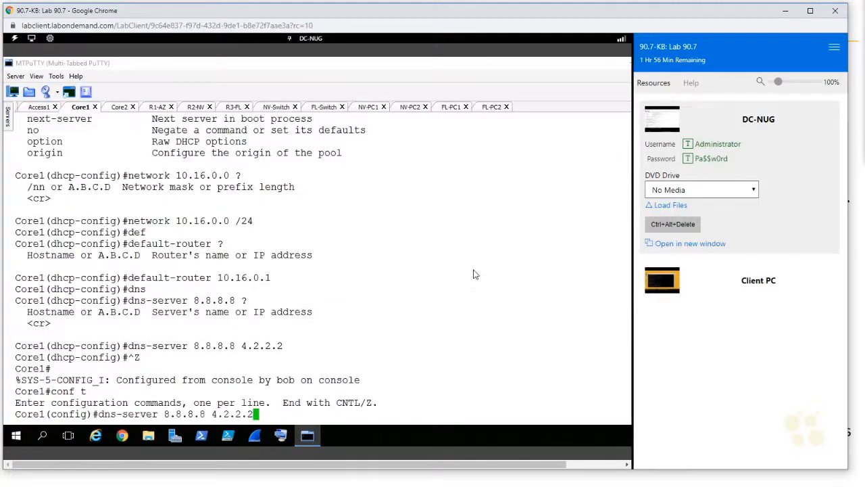
{"action": "key", "text": "Up"}
{"action": "key", "text": "Up"}
{"action": "key", "text": "Up"}
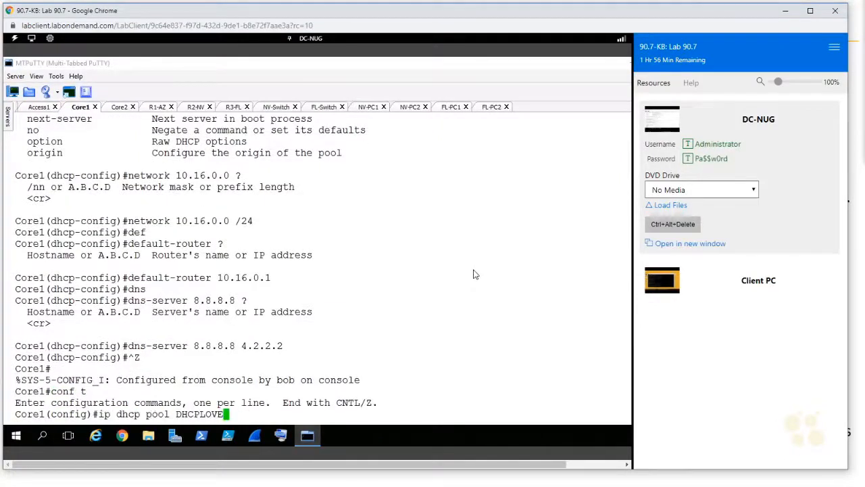
{"action": "key", "text": "Return"}
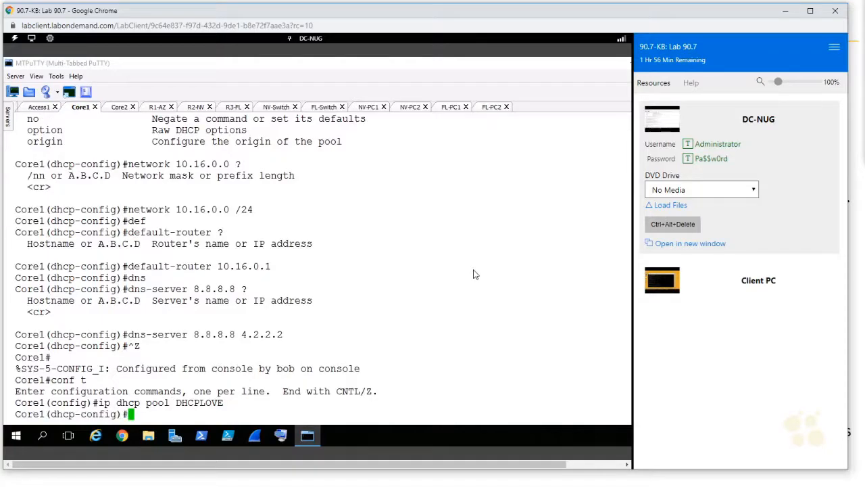
Step: Set the pool's domain name to DHCPLove.com, consulting the available pool commands, and exit to global configuration mode
{"action": "type", "text": "?"}
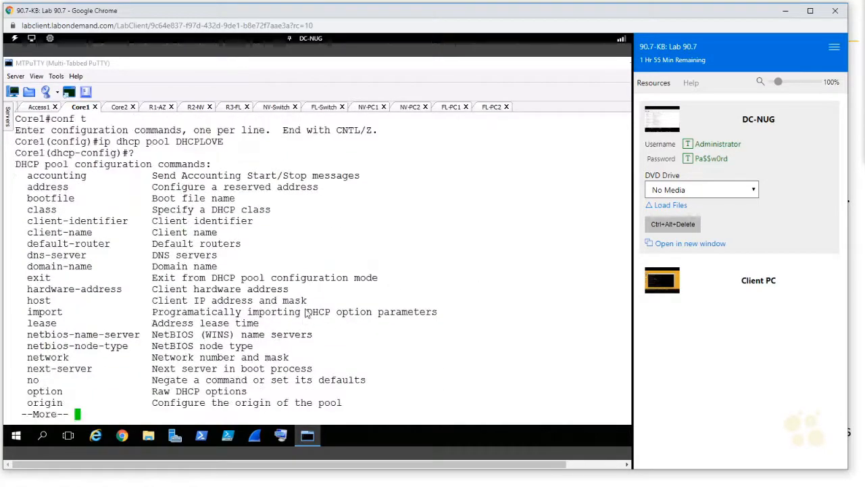
{"action": "type", "text": "qdom"}
{"action": "key", "text": "Tab"}
{"action": "type", "text": "?"}
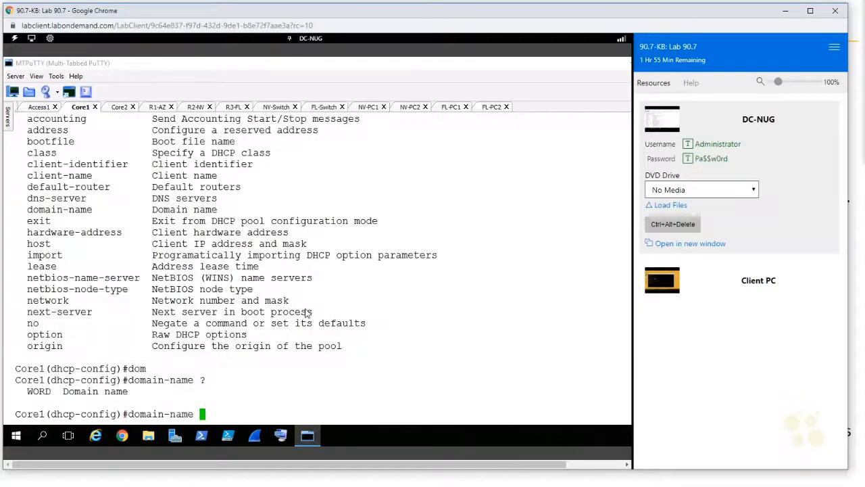
{"action": "type", "text": "DHCPLove"}
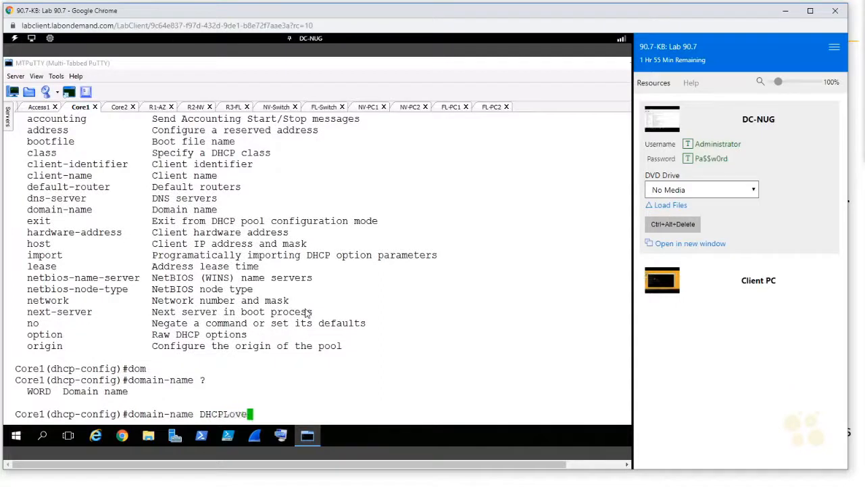
{"action": "type", "text": ".com"}
{"action": "key", "text": "Return"}
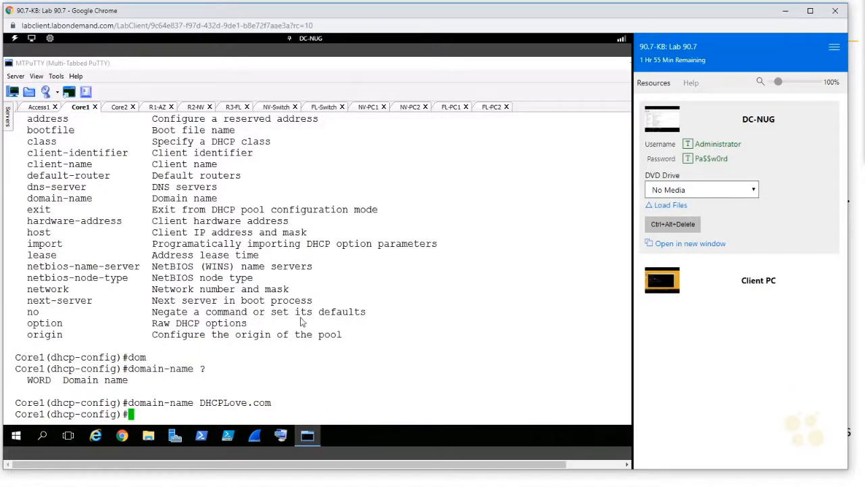
{"action": "type", "text": "exit"}
{"action": "key", "text": "Return"}
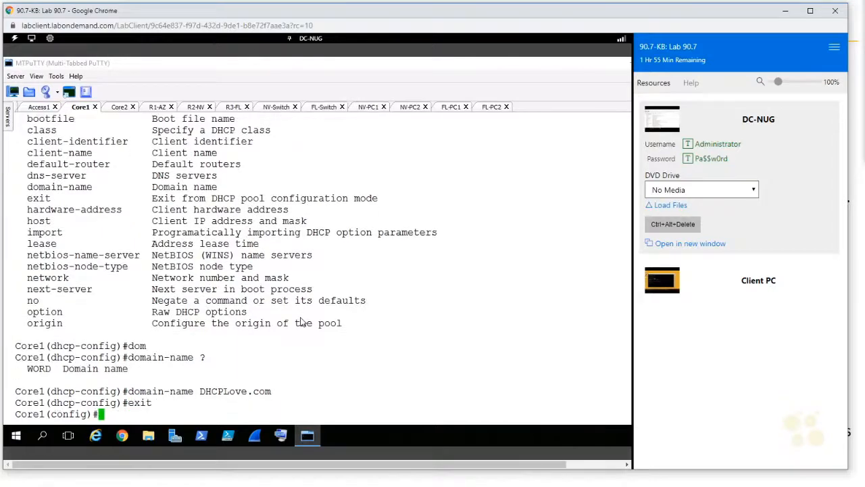
Step: Switch to the Client PC, renew its lease with ipconfig /renew and check the connection-specific DNS suffix
{"action": "left_click", "coordinate": [718, 281]}
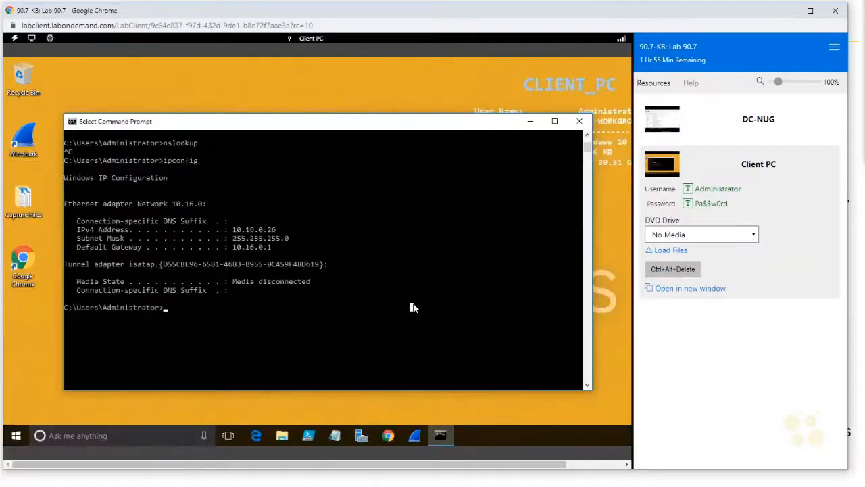
{"action": "type", "text": "ipconfig /rel"}
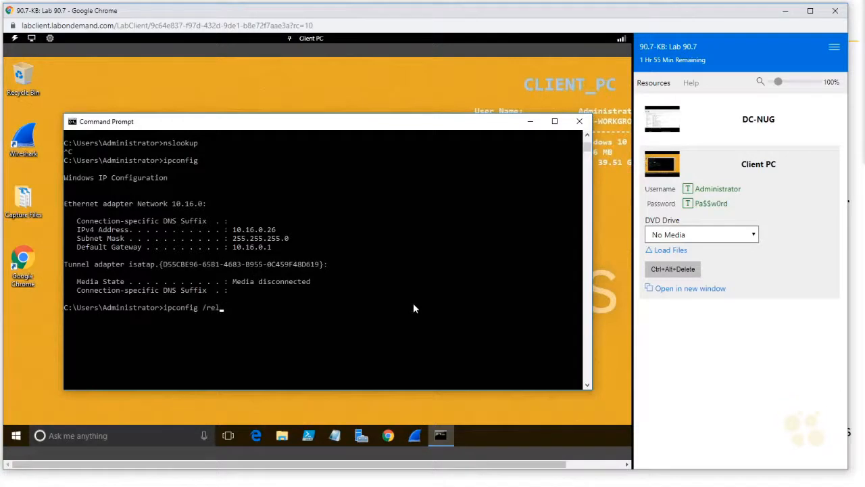
{"action": "key", "text": "BackSpace"}
{"action": "type", "text": "new"}
{"action": "key", "text": "Return"}
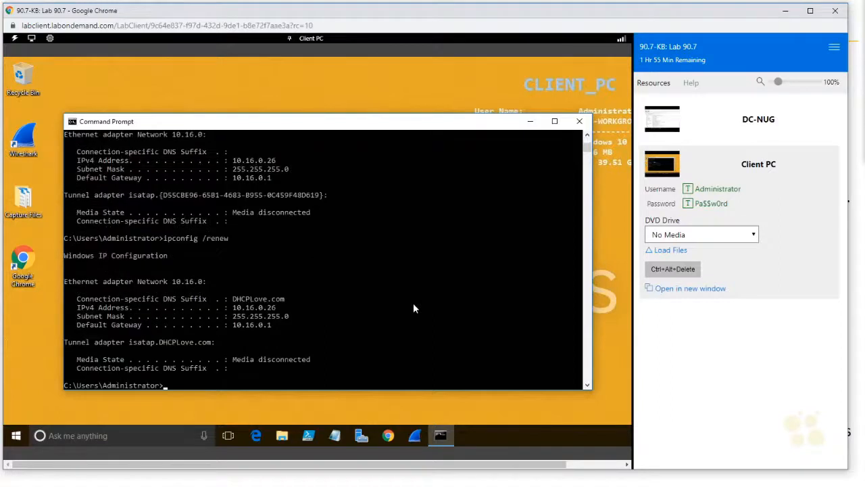
{"action": "double_click", "coordinate": [270, 298]}
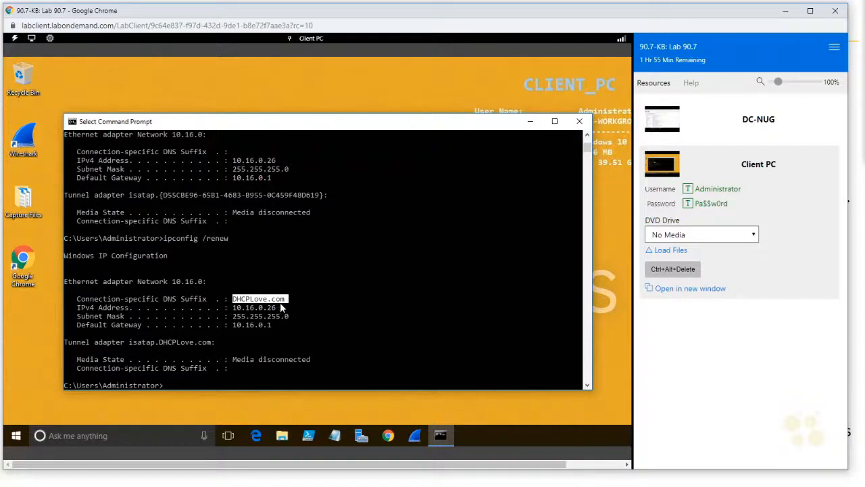
{"action": "type", "text": "ping jeremy"}
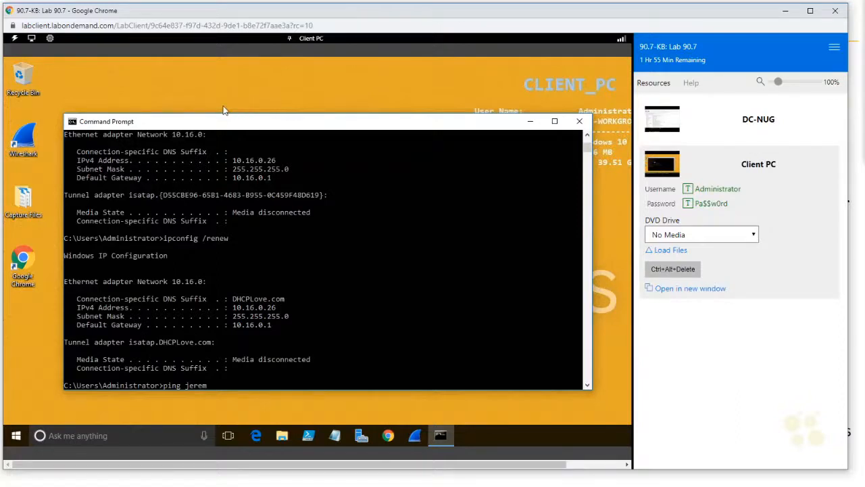
{"action": "key", "text": "BackSpace"}
{"action": "key", "text": "BackSpace"}
{"action": "key", "text": "BackSpace"}
{"action": "key", "text": "BackSpace"}
{"action": "key", "text": "BackSpace"}
{"action": "key", "text": "BackSpace"}
{"action": "key", "text": "BackSpace"}
{"action": "key", "text": "BackSpace"}
{"action": "key", "text": "BackSpace"}
{"action": "key", "text": "BackSpace"}
Step: Switch to DC-NUG, leave configuration mode on Core1 and list the DHCP leases with show ip dhcp binding
{"action": "left_click", "coordinate": [752, 123]}
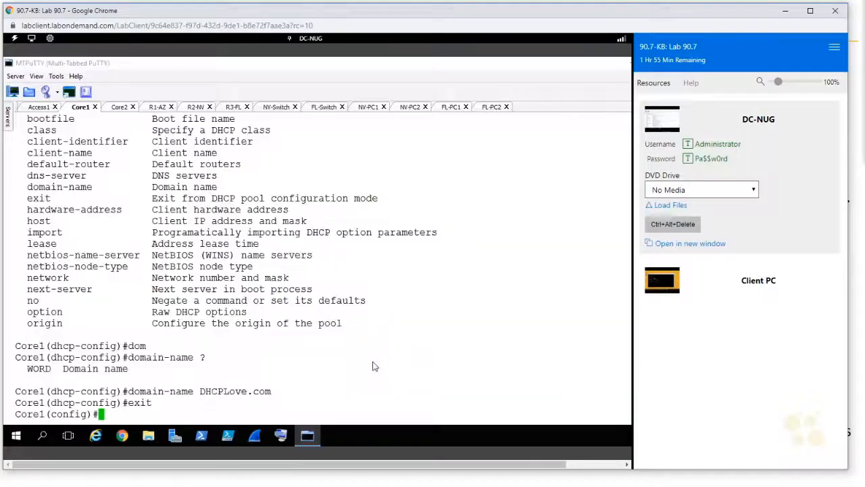
{"action": "key", "text": "ctrl+z"}
{"action": "key", "text": "Return"}
{"action": "key", "text": "Return"}
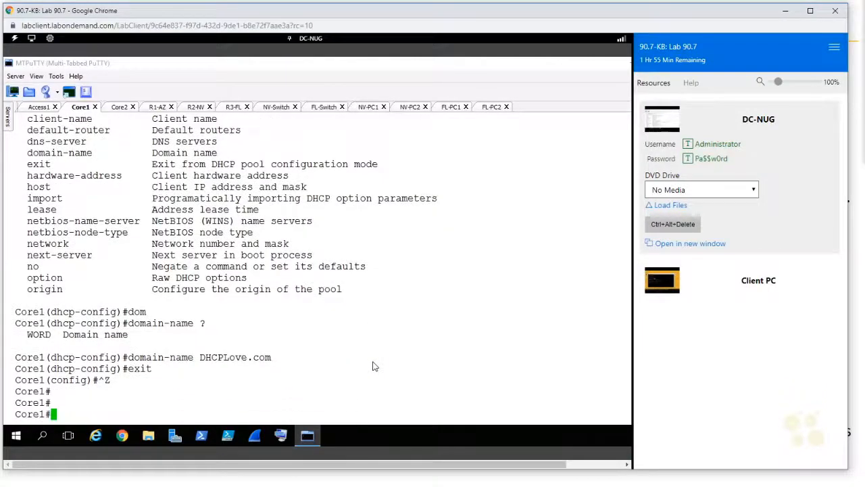
{"action": "type", "text": "show ip dhcp bin"}
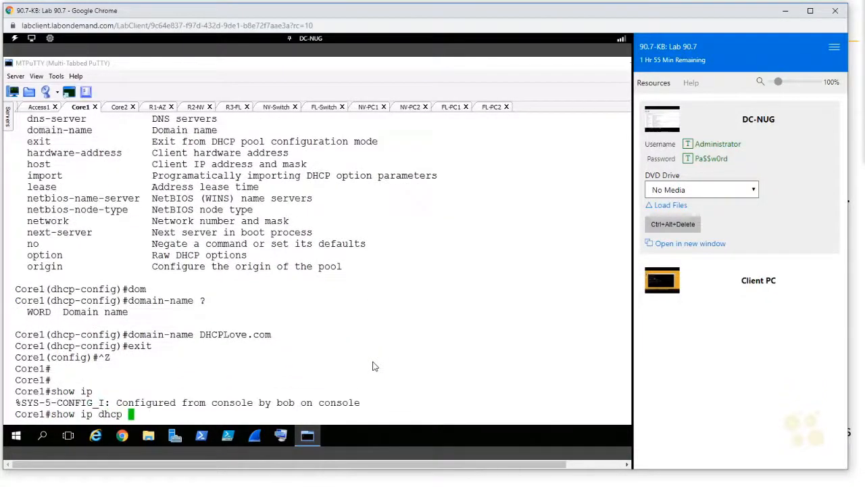
{"action": "key", "text": "Tab"}
{"action": "key", "text": "Return"}
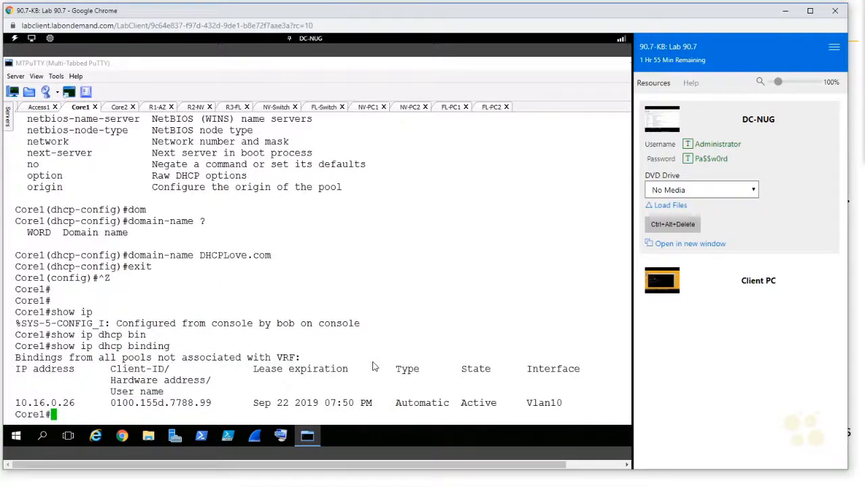
Step: Examine the binding's IP address and its client ID, distinguishing the leading prefix from the hardware address
{"action": "left_click_drag", "start_coordinate": [20, 403], "coordinate": [75, 404]}
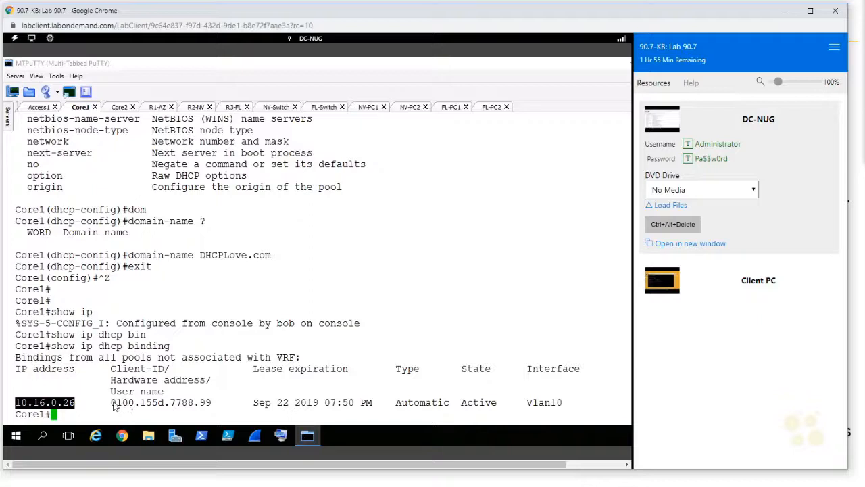
{"action": "left_click_drag", "start_coordinate": [111, 405], "coordinate": [211, 404]}
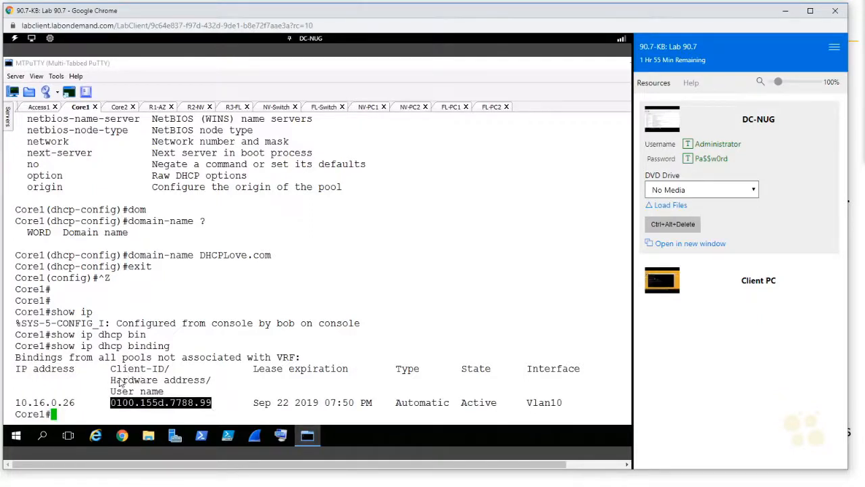
{"action": "left_click_drag", "start_coordinate": [110, 380], "coordinate": [211, 381]}
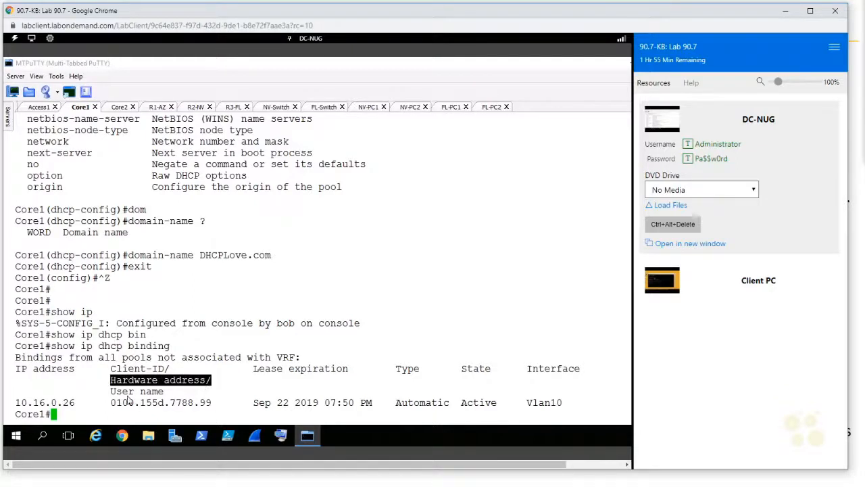
{"action": "left_click_drag", "start_coordinate": [75, 405], "coordinate": [15, 404]}
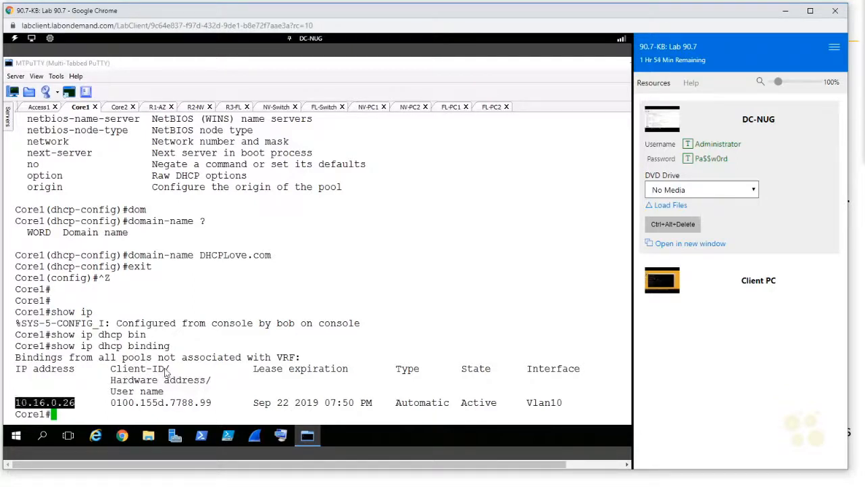
{"action": "left_click_drag", "start_coordinate": [168, 369], "coordinate": [111, 370]}
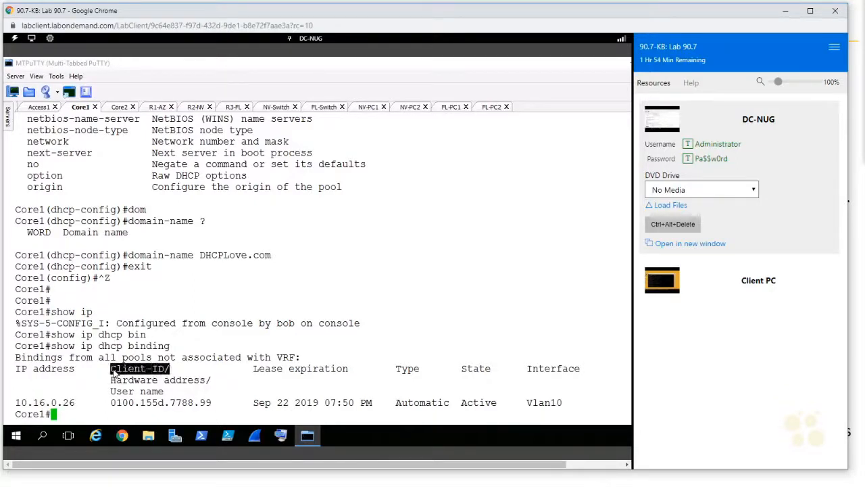
{"action": "left_click", "coordinate": [118, 406]}
{"action": "left_click_drag", "start_coordinate": [118, 406], "coordinate": [115, 406]}
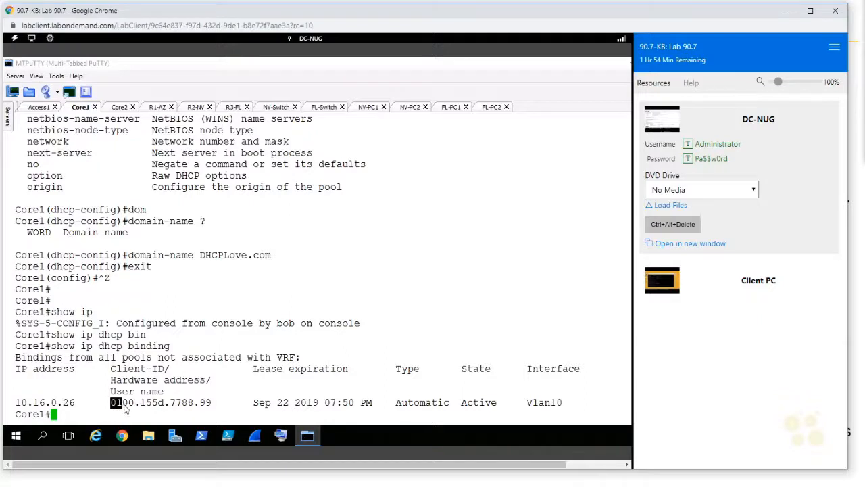
{"action": "left_click", "coordinate": [126, 407]}
{"action": "left_click_drag", "start_coordinate": [122, 406], "coordinate": [202, 405]}
{"action": "left_click", "coordinate": [211, 404]}
{"action": "left_click", "coordinate": [200, 406]}
{"action": "double_click", "coordinate": [119, 404]}
{"action": "left_click", "coordinate": [119, 403]}
{"action": "double_click", "coordinate": [119, 403]}
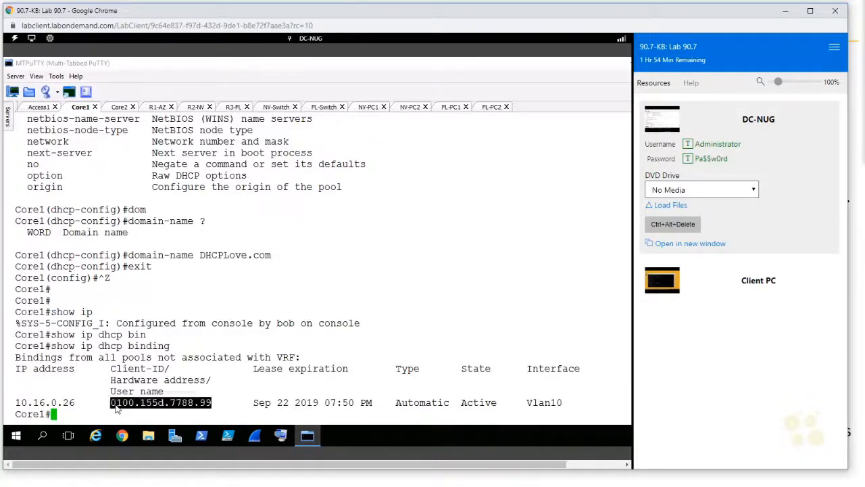
{"action": "left_click", "coordinate": [119, 404]}
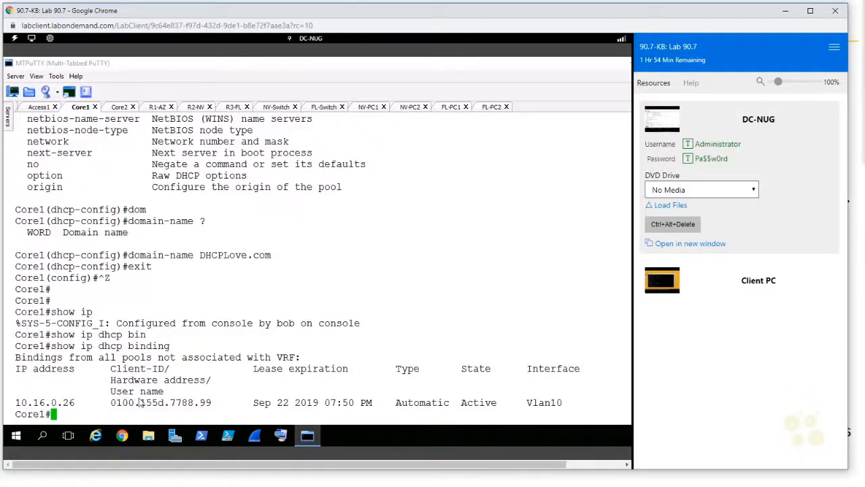
Step: Switch to the Client PC and check the Ethernet adapter's physical address in the earlier detailed ipconfig output
{"action": "left_click", "coordinate": [687, 272]}
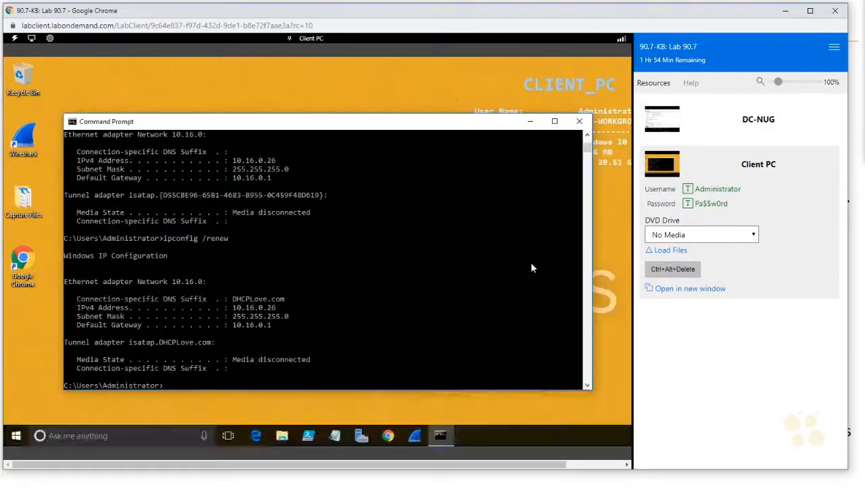
{"action": "scroll", "coordinate": [531, 268], "scroll_direction": "up", "scroll_amount": 4}
{"action": "scroll", "coordinate": [494, 255], "scroll_direction": "up", "scroll_amount": 10}
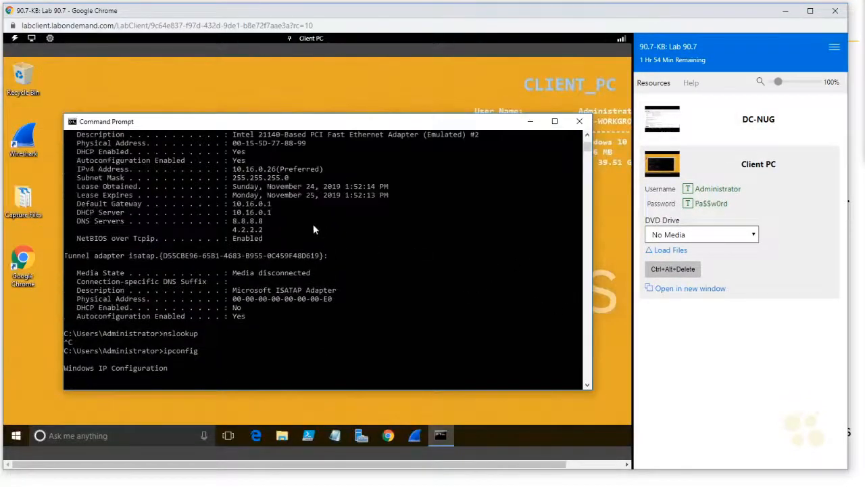
{"action": "left_click", "coordinate": [304, 248]}
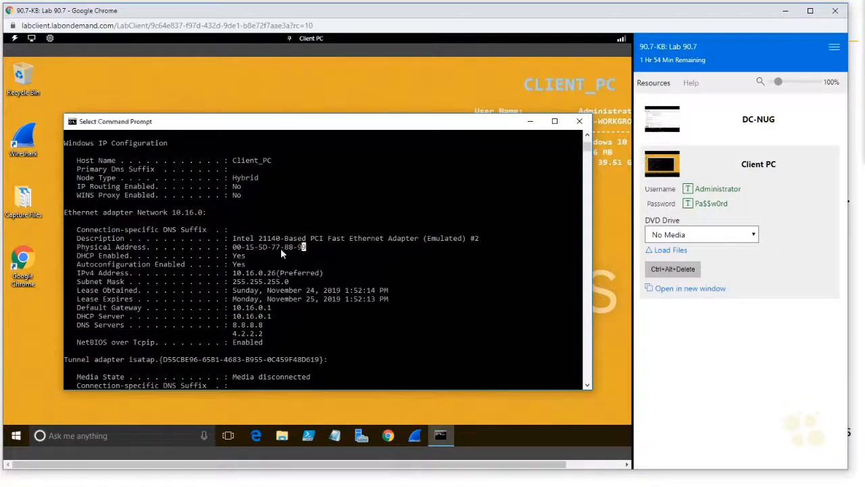
{"action": "left_click_drag", "start_coordinate": [237, 250], "coordinate": [236, 251]}
Step: Switch to DC-NUG, compare the end of the binding's client ID with the physical address and check the binding's interface
{"action": "left_click", "coordinate": [771, 115]}
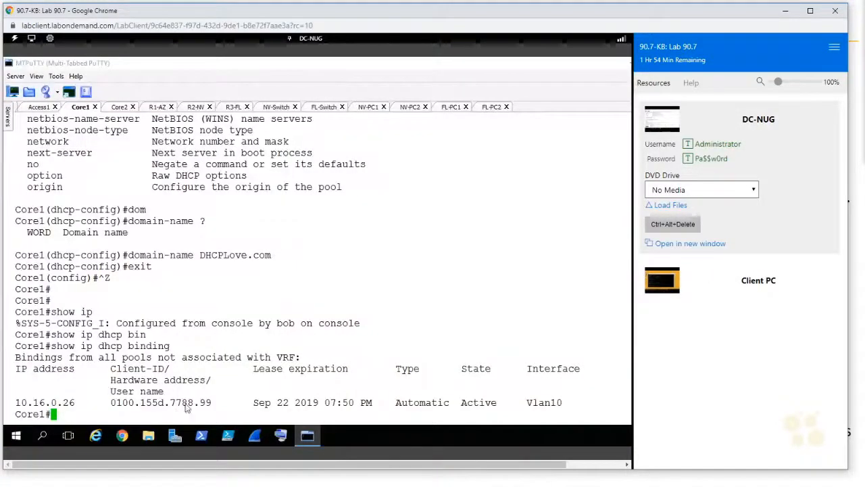
{"action": "left_click_drag", "start_coordinate": [181, 403], "coordinate": [211, 409]}
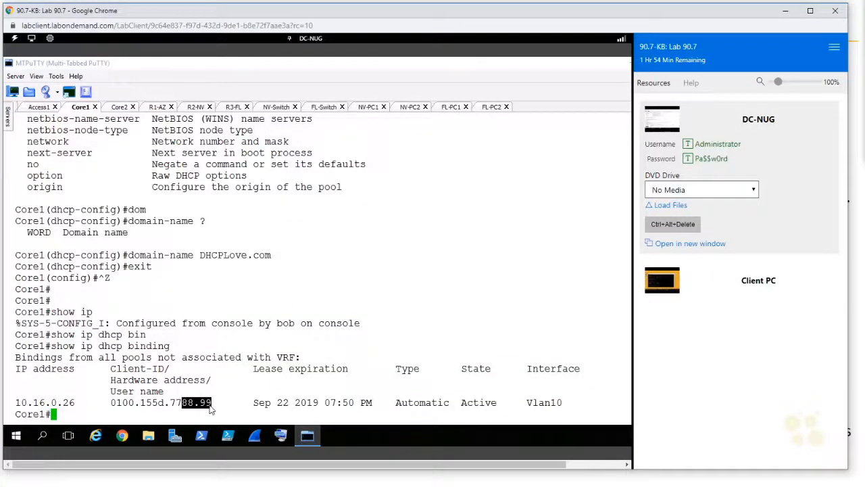
{"action": "double_click", "coordinate": [546, 409]}
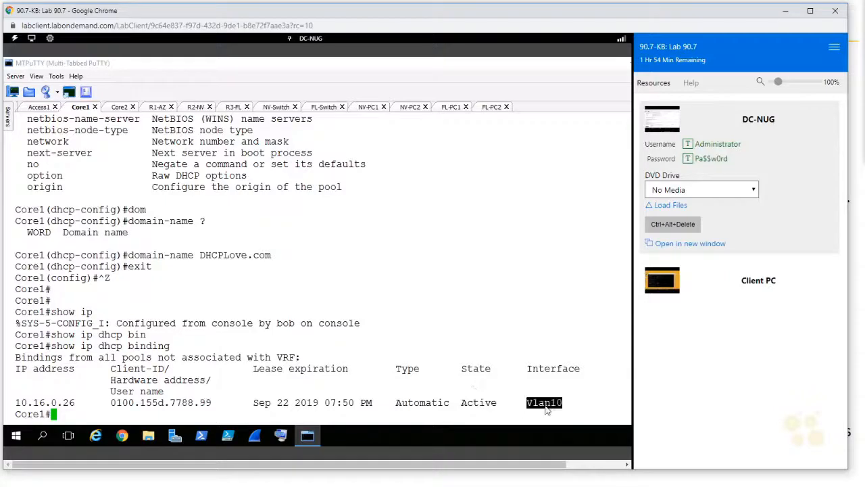